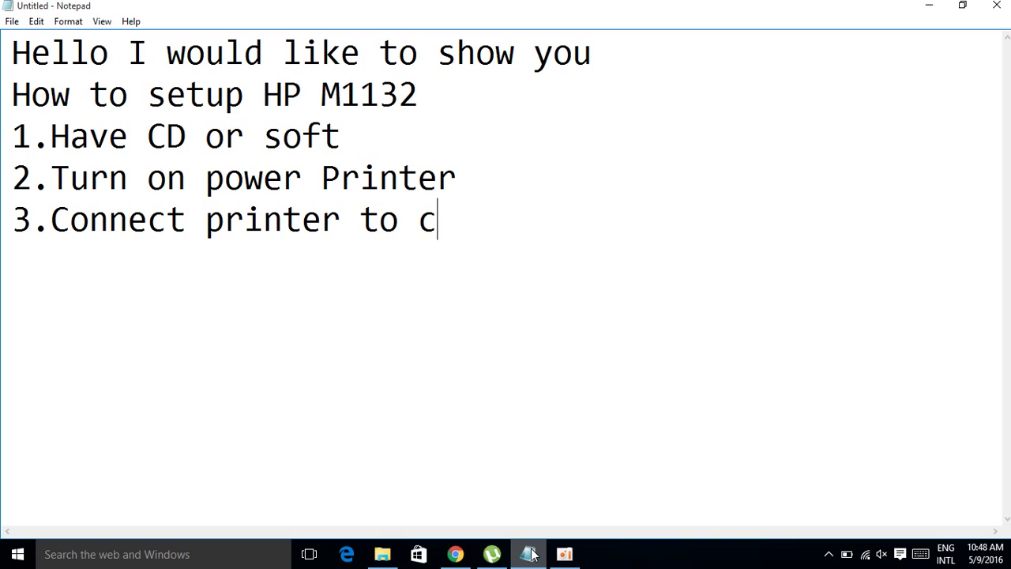
Complete item 3 of the note as "Connect printer to computer" and add the line "and follow me.....until finish".
text(omputer)
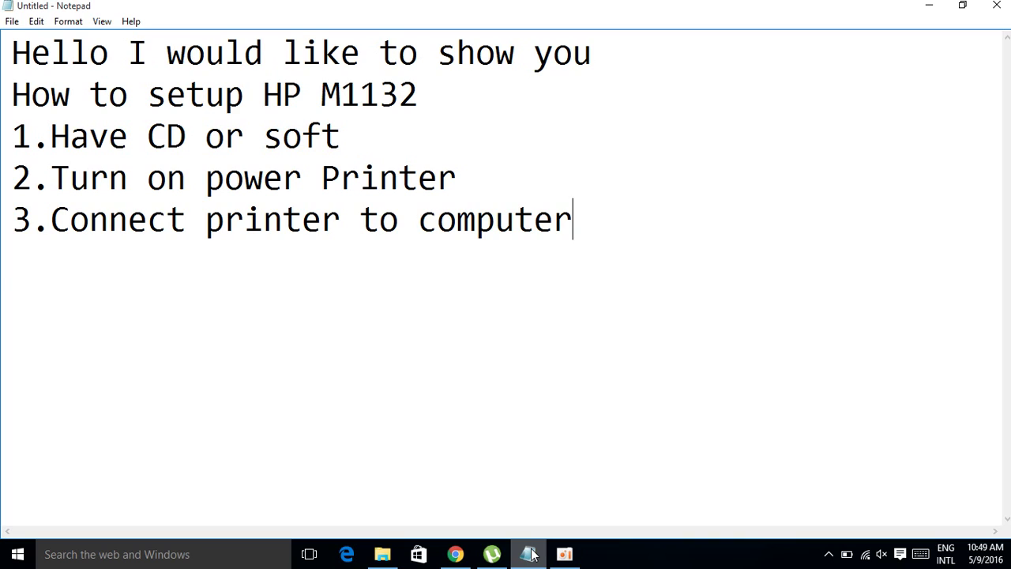
key(Return)
text(and f)
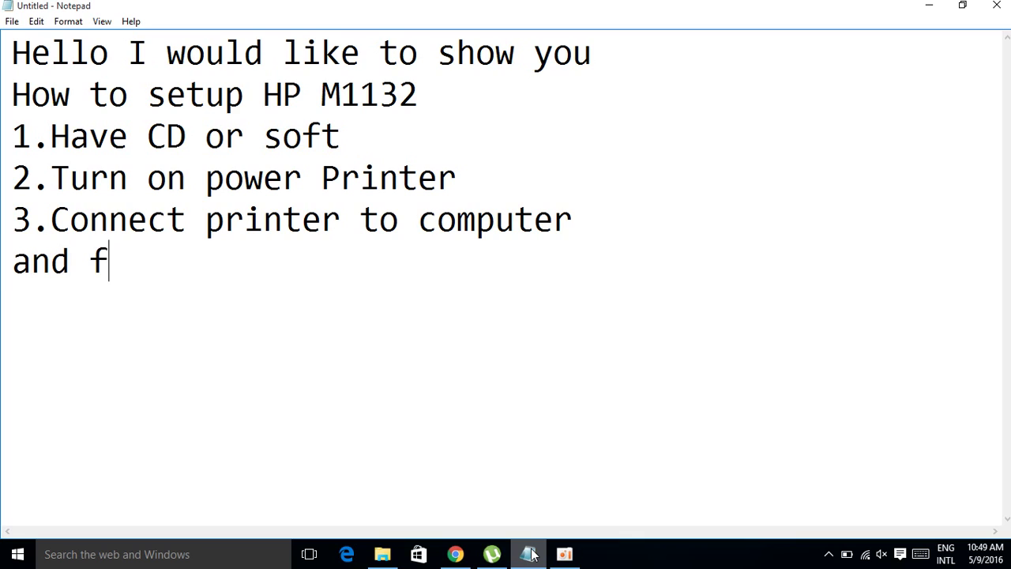
text(oll)
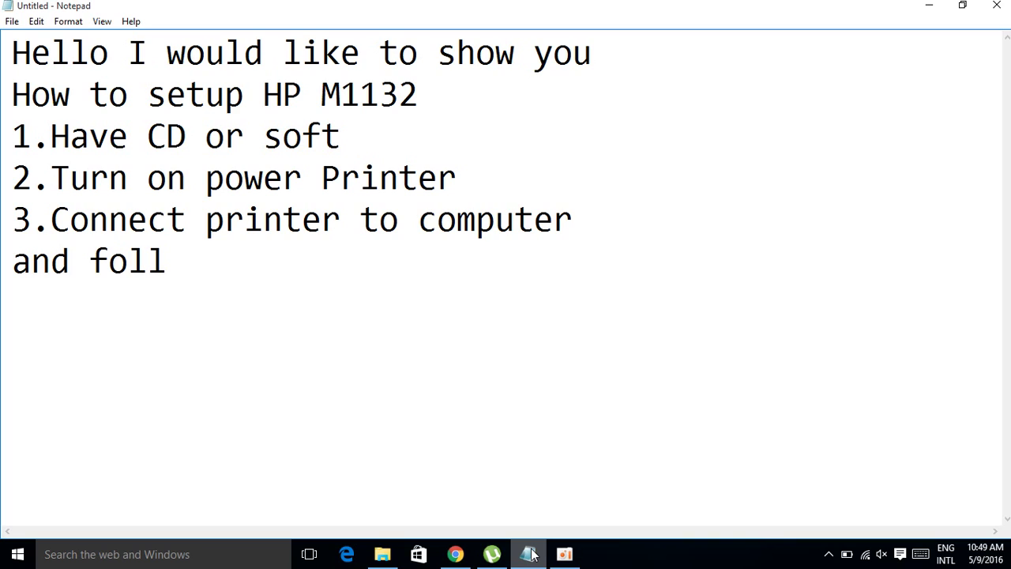
text(ow)
key(BackSpace)
text(ow me)
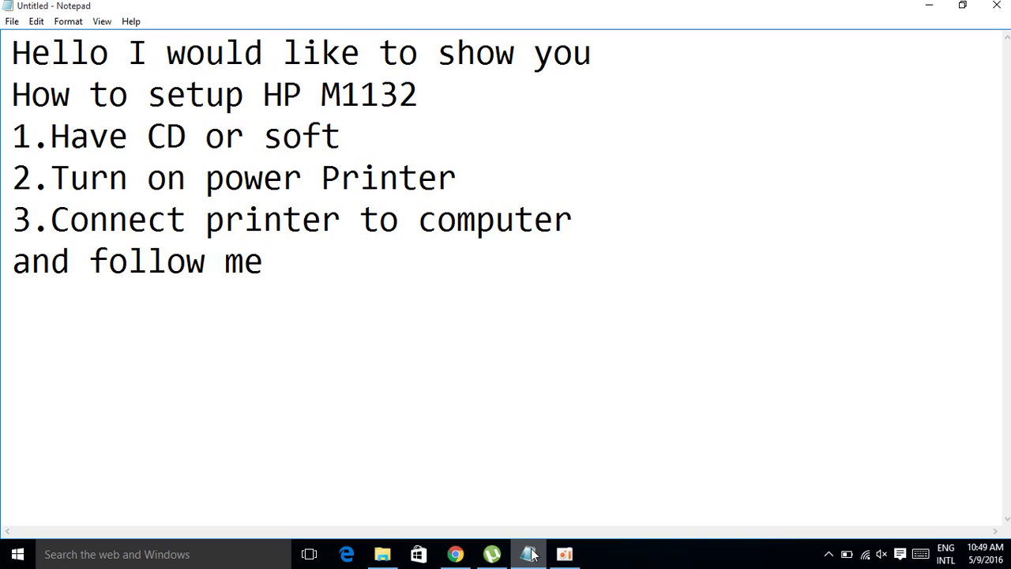
text(.....until )
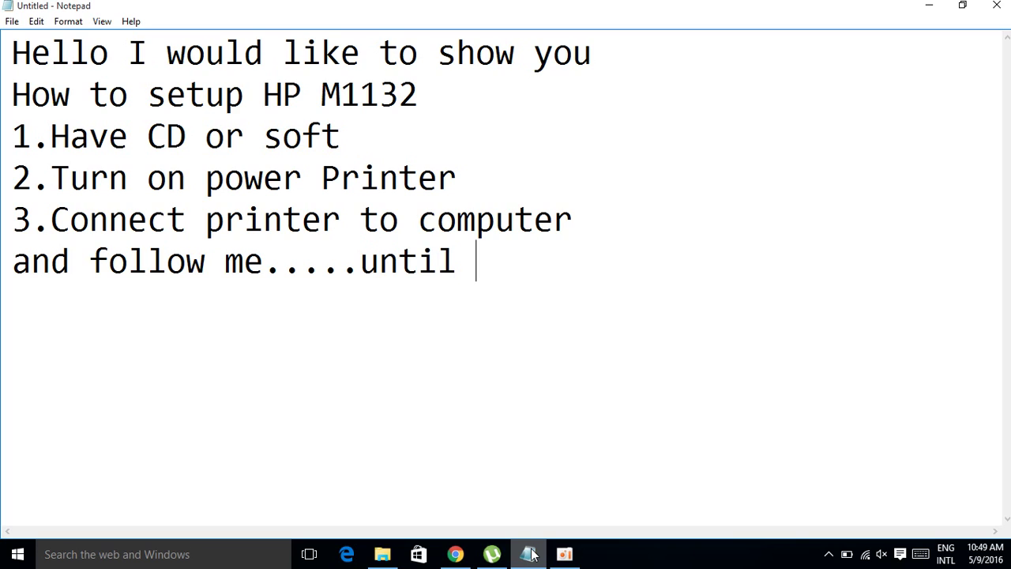
text(finish)
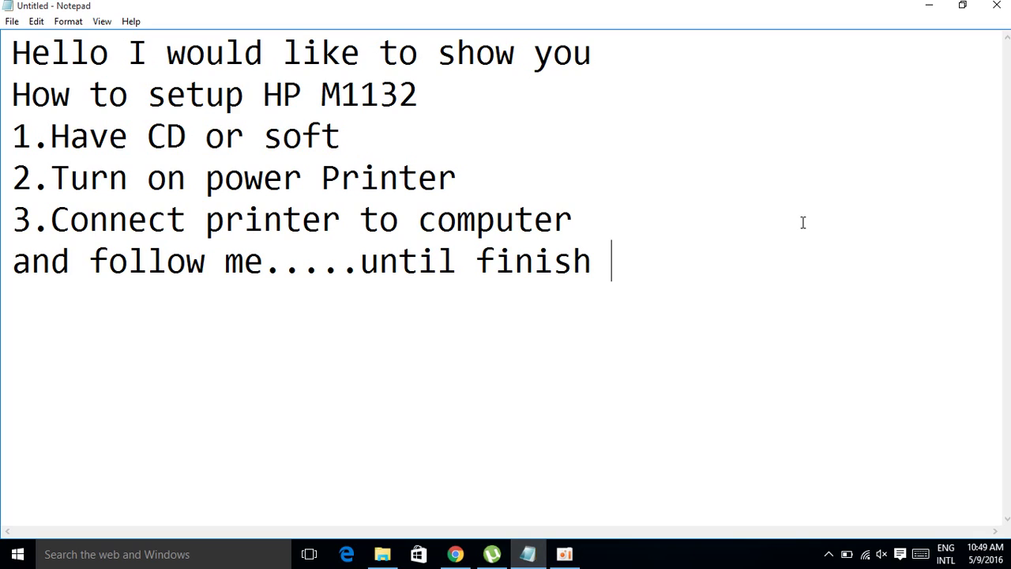
Minimize the note, launch HP Smart Install from CD Drive (E:) in File Explorer, and install the printer software with the license agreement accepted.
click(929, 9)
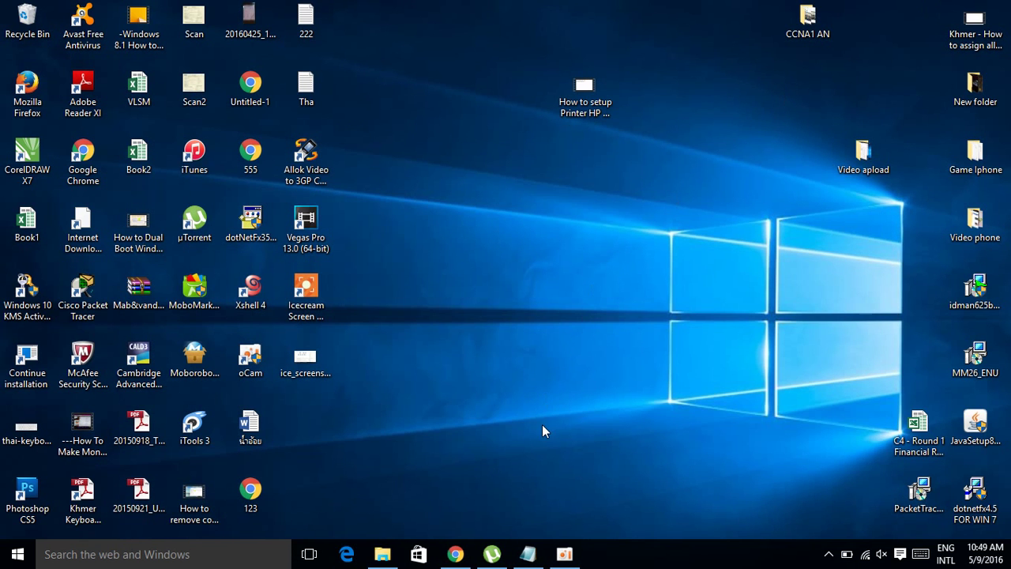
click(382, 553)
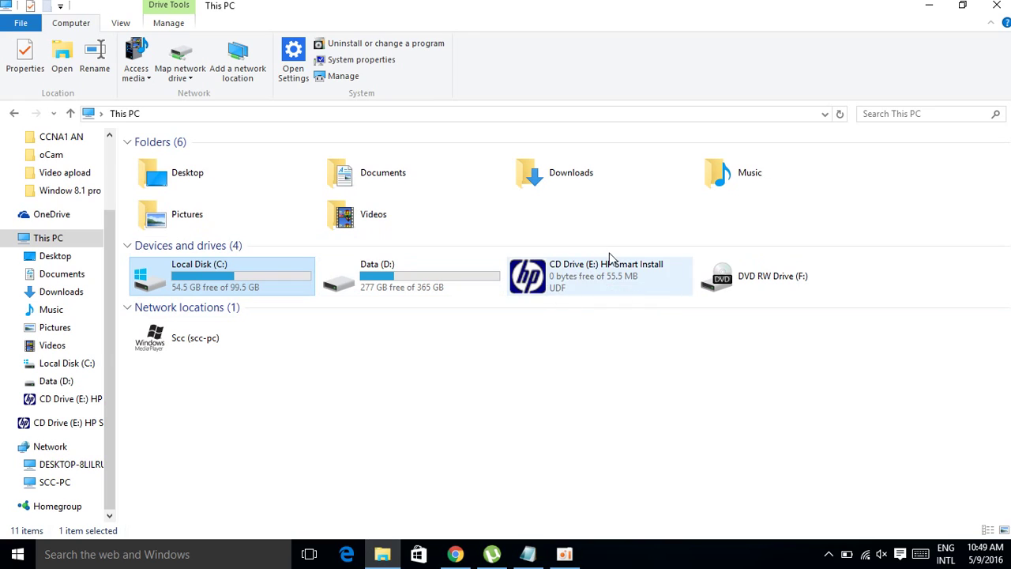
click(555, 283)
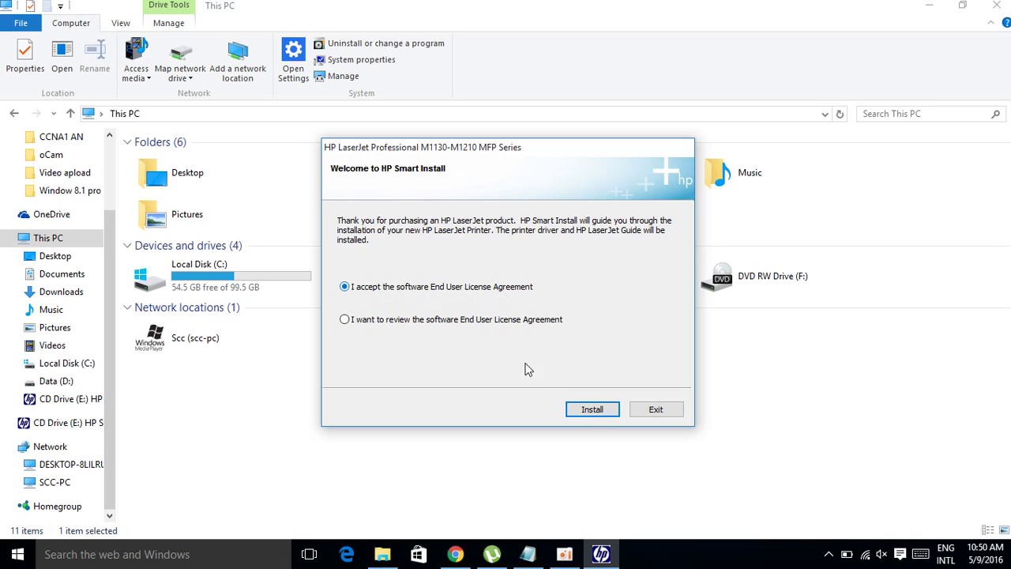
click(591, 409)
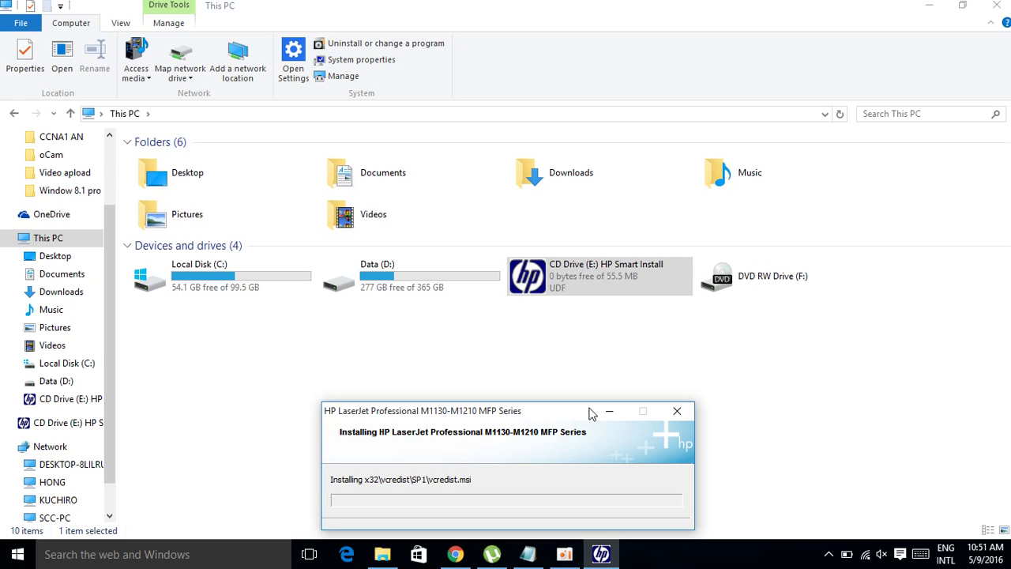
drag(583, 415, 609, 326)
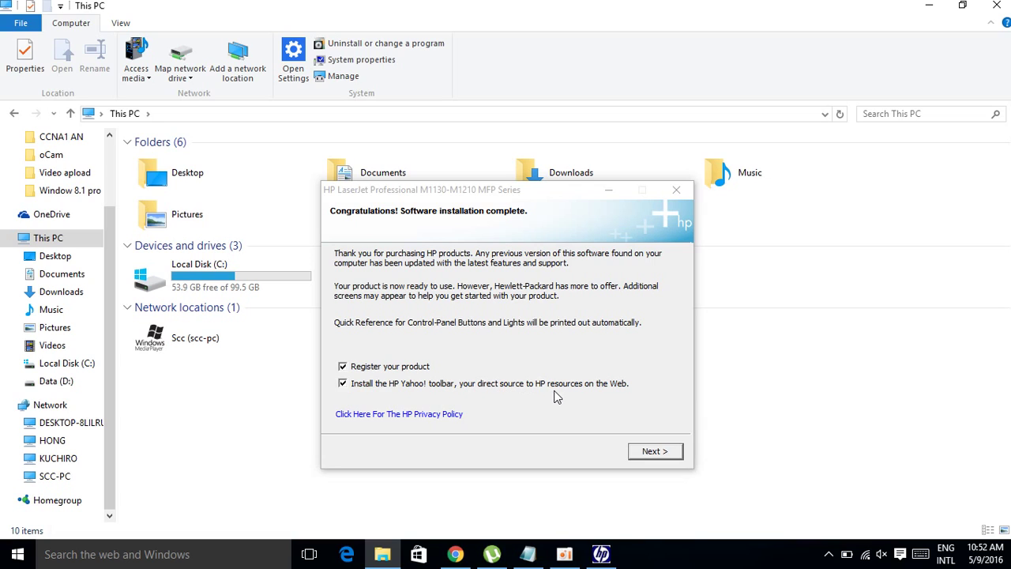
Decline the HP Yahoo! toolbar, continue the setup, and dismiss the HP product registration page along with the browser window.
click(343, 386)
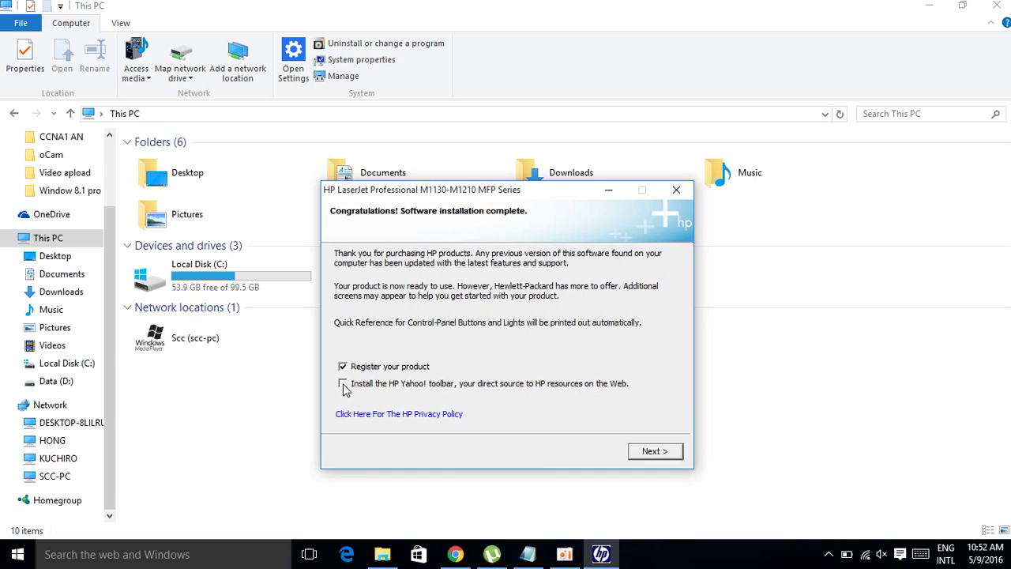
click(644, 457)
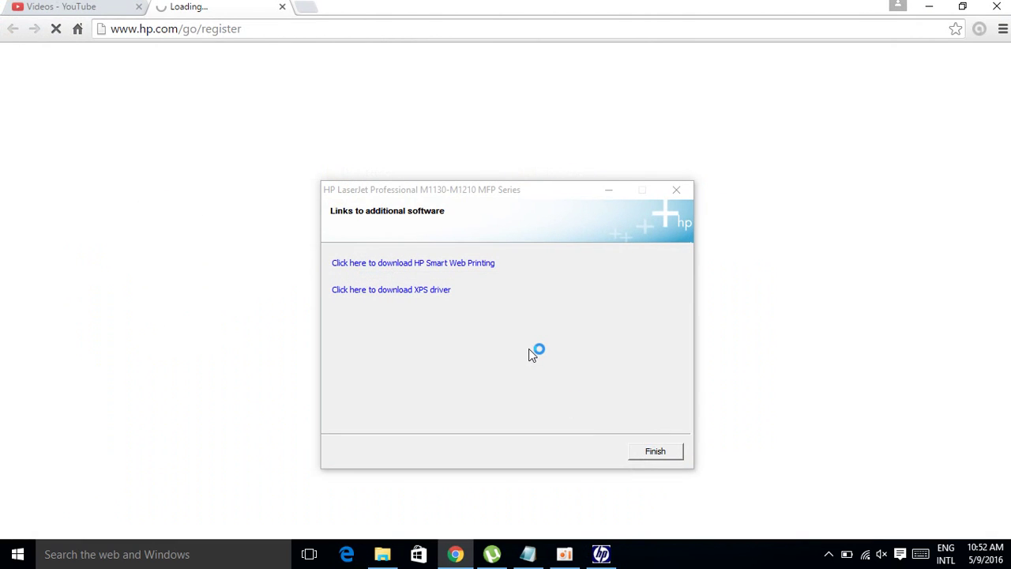
click(282, 7)
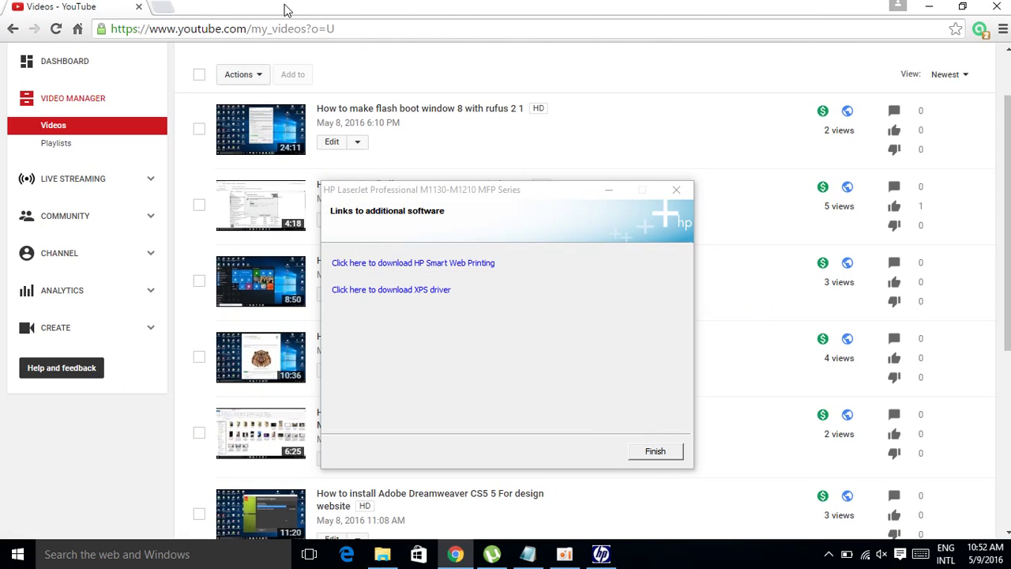
click(928, 6)
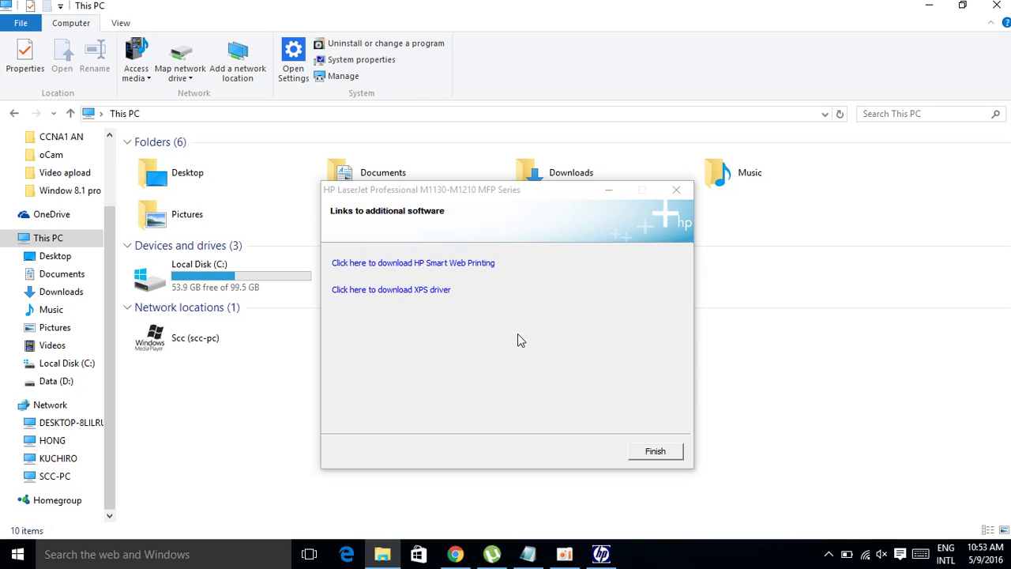
Finish the HP LaserJet setup, close the Help Navigation guide, and return to the desktop.
click(646, 455)
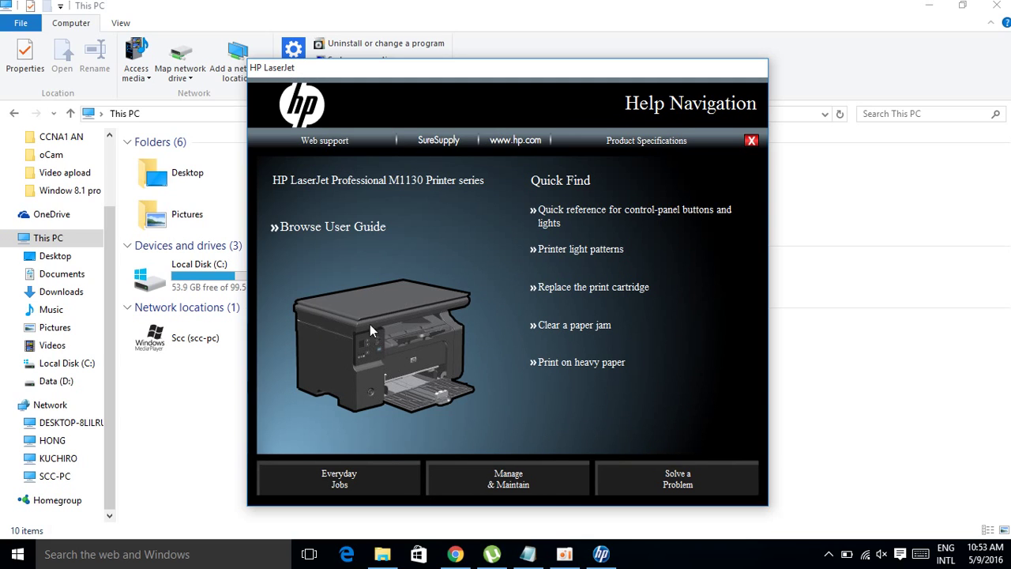
click(751, 141)
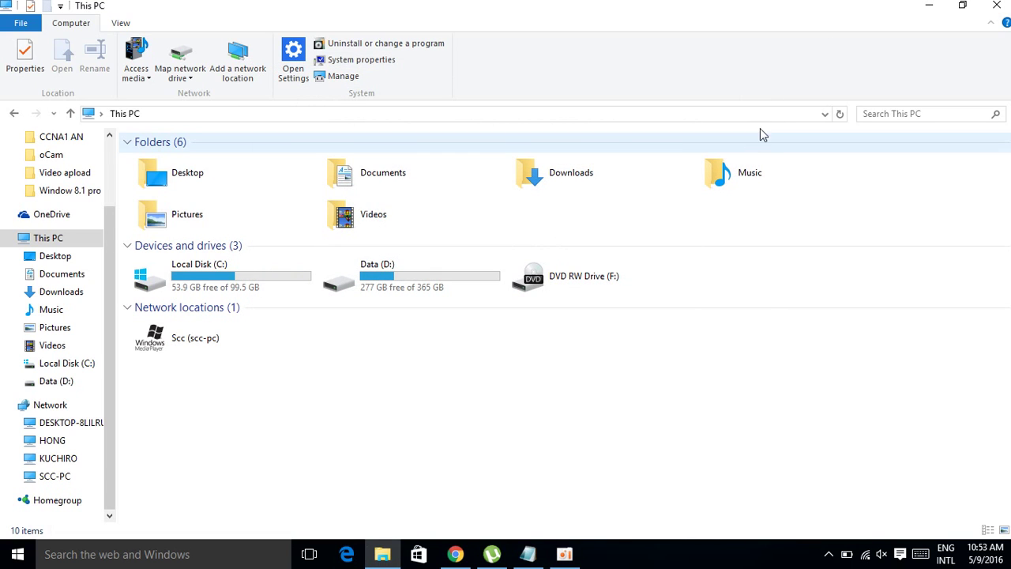
click(929, 9)
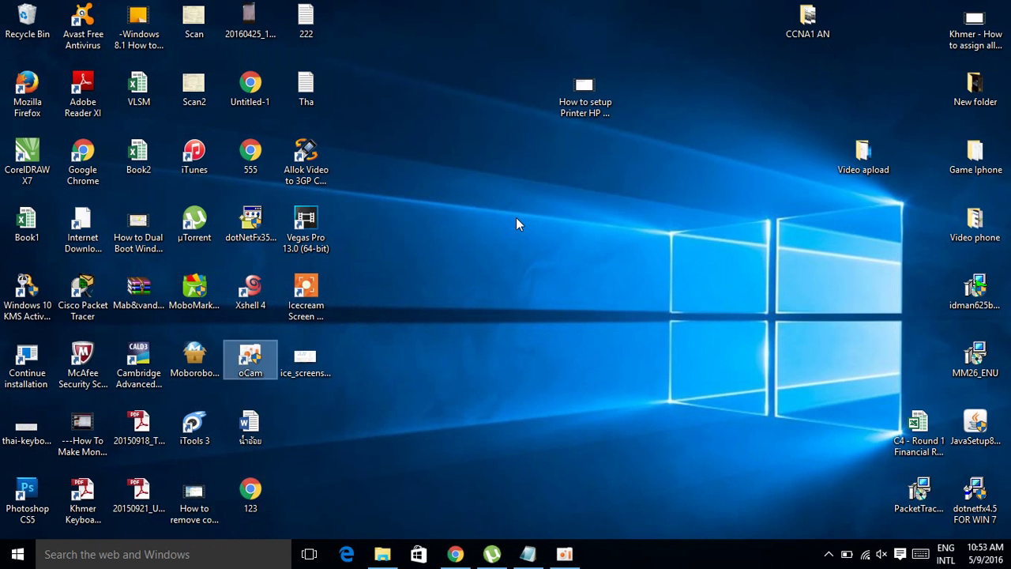
Refresh the desktop and check the printer entry among the hidden notification icons.
right_click(516, 217)
click(545, 270)
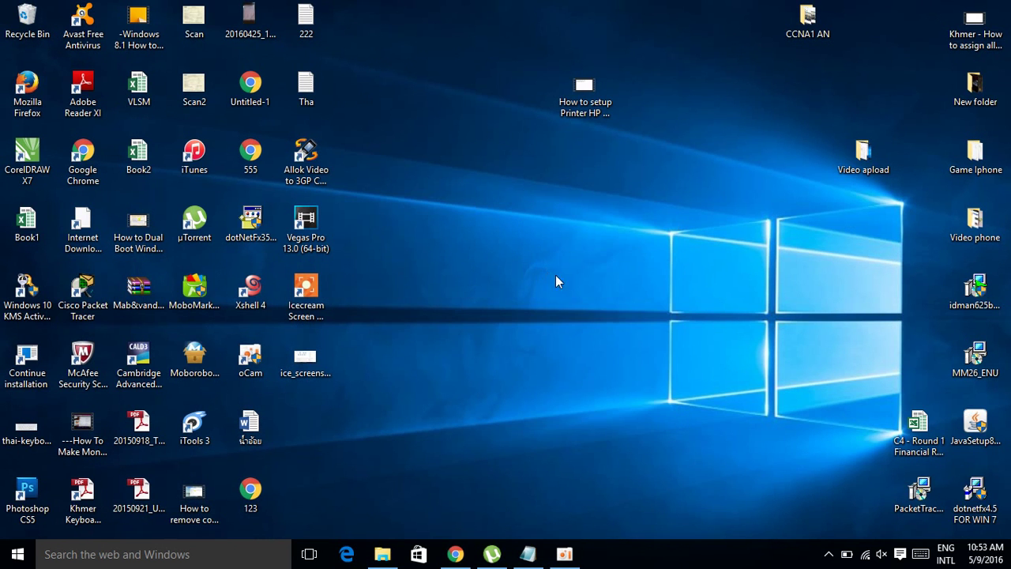
click(826, 555)
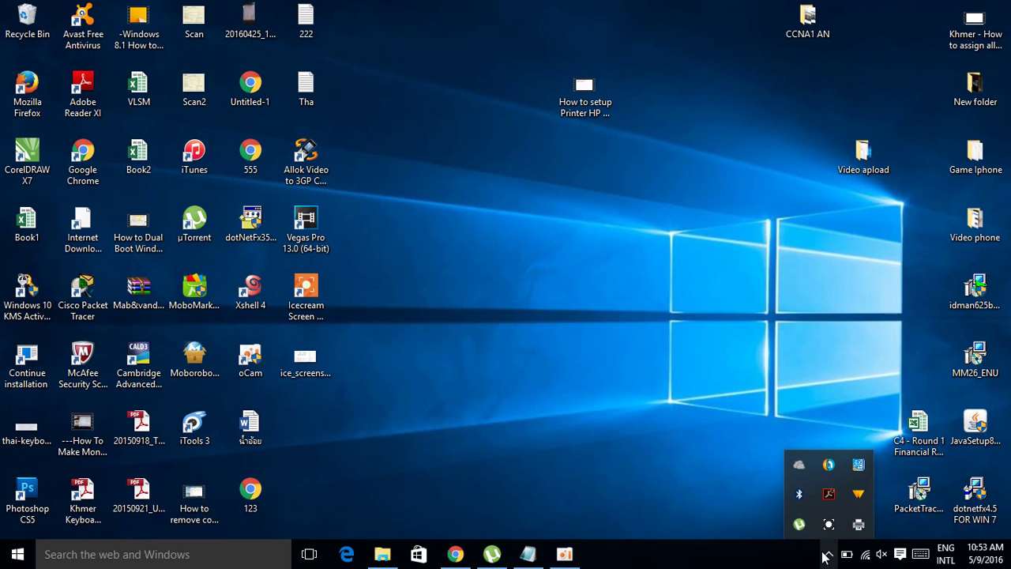
click(859, 525)
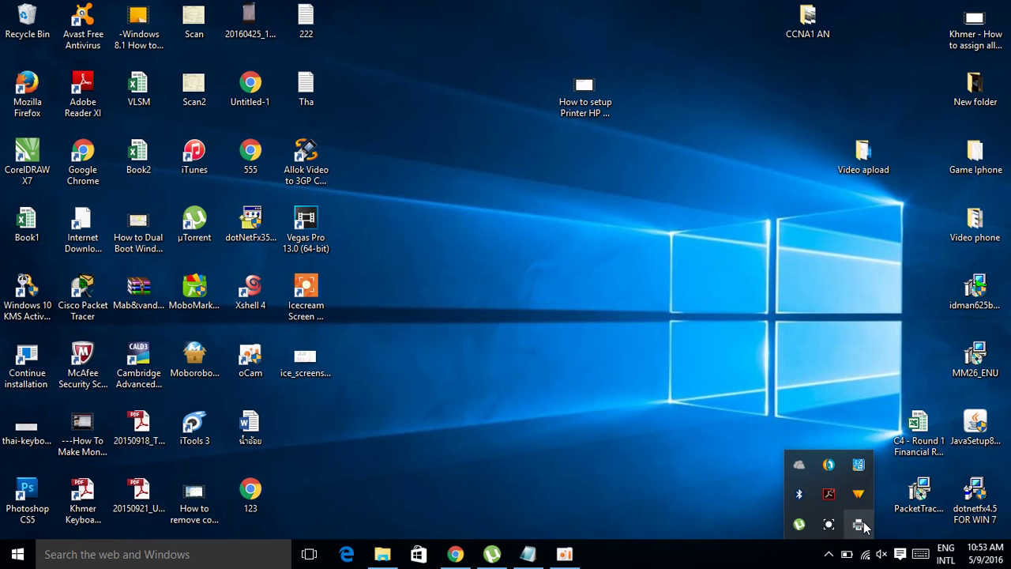
click(859, 525)
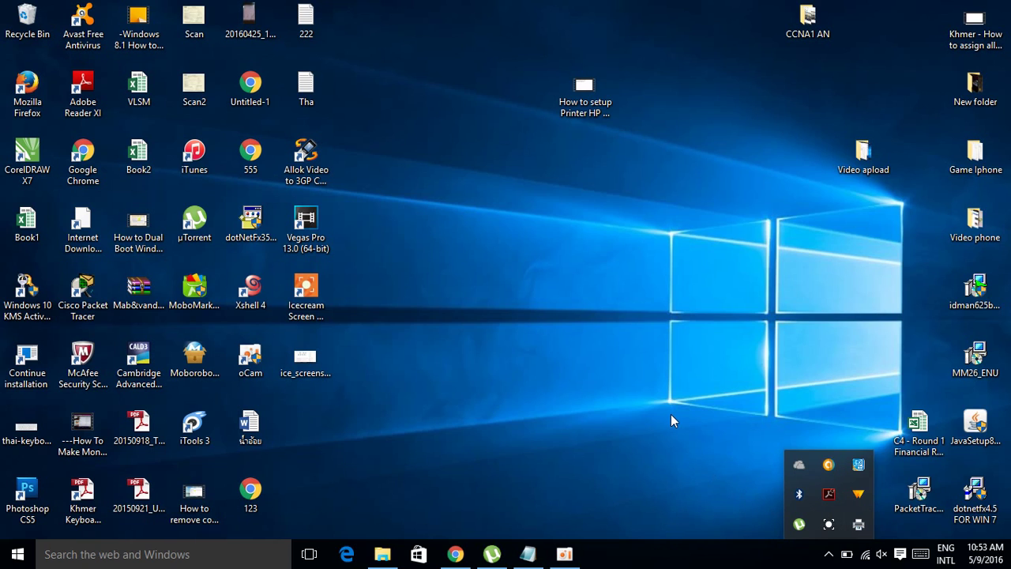
right_click(645, 316)
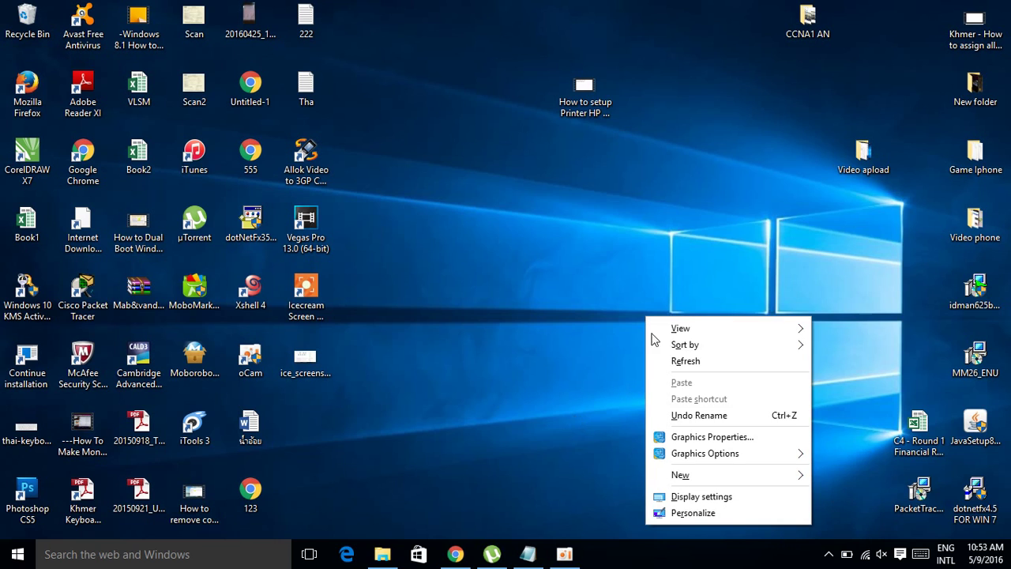
click(680, 361)
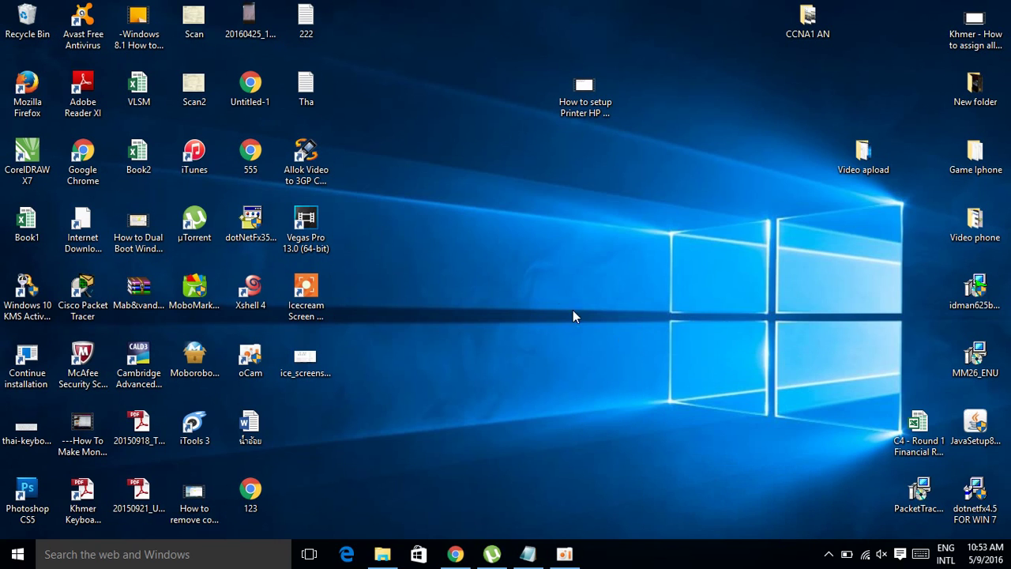
right_click(537, 250)
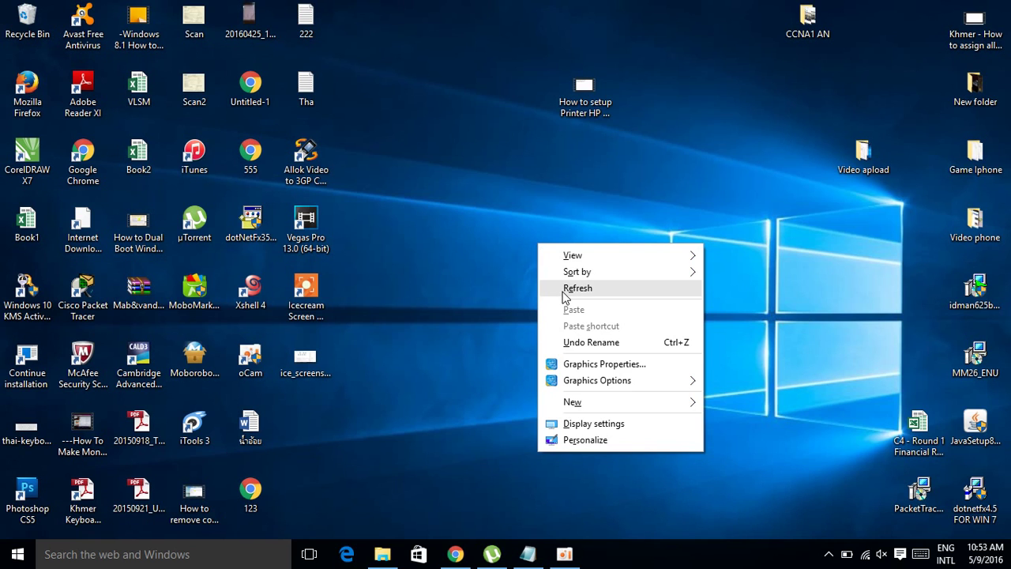
click(562, 289)
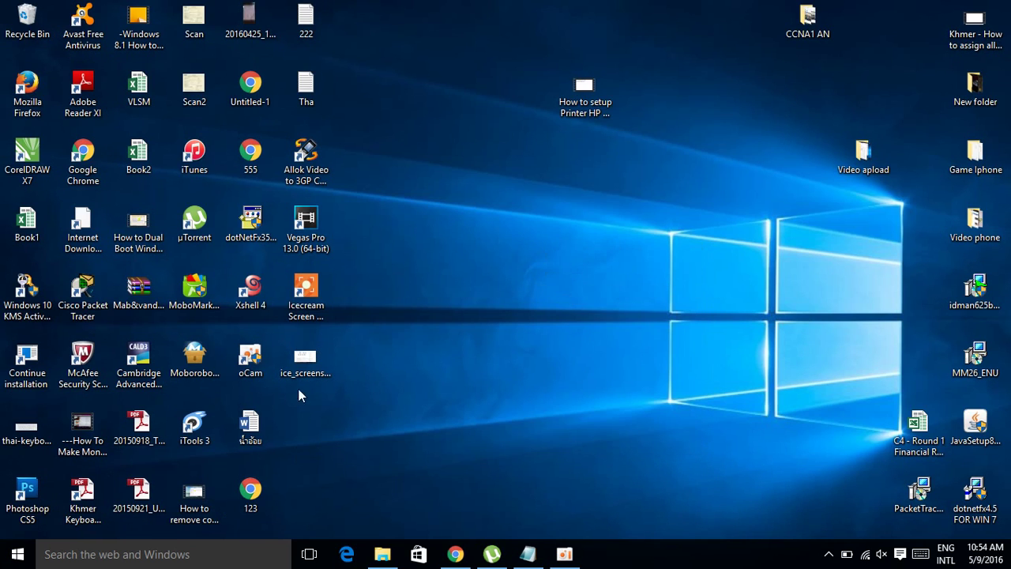
right_click(454, 315)
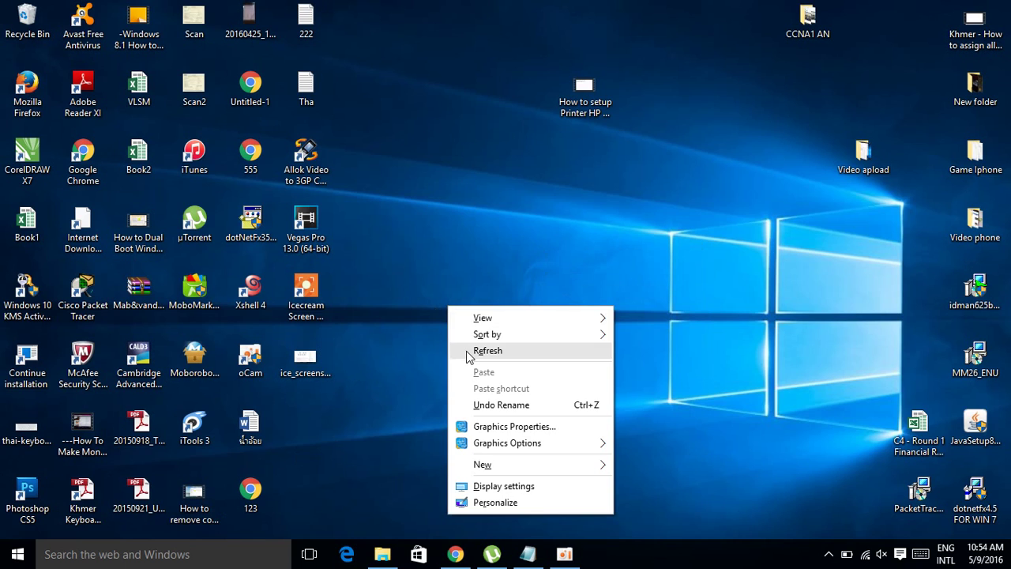
click(469, 351)
Empty the Recycle Bin, permanently deleting its contents.
right_click(24, 23)
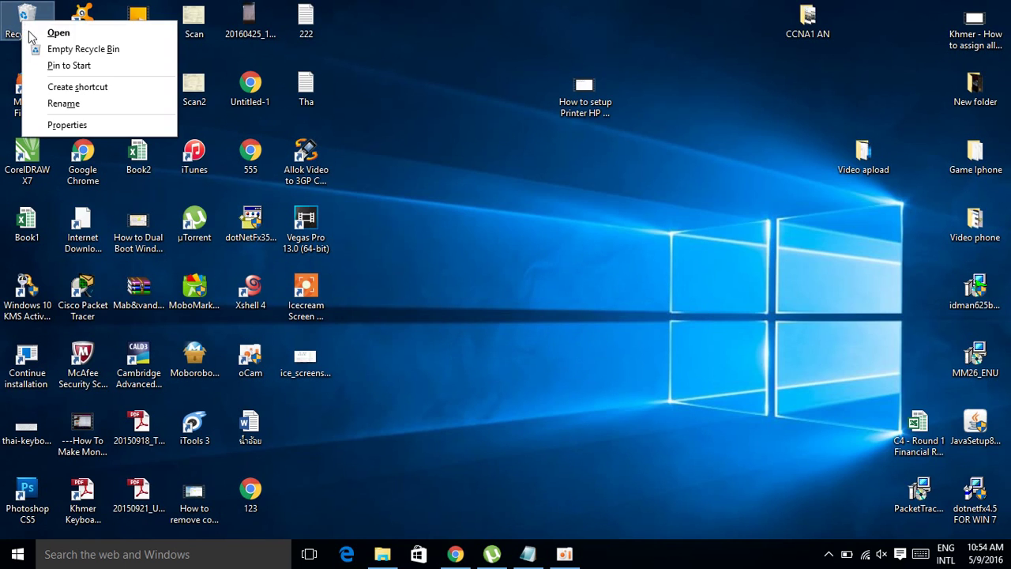
click(71, 49)
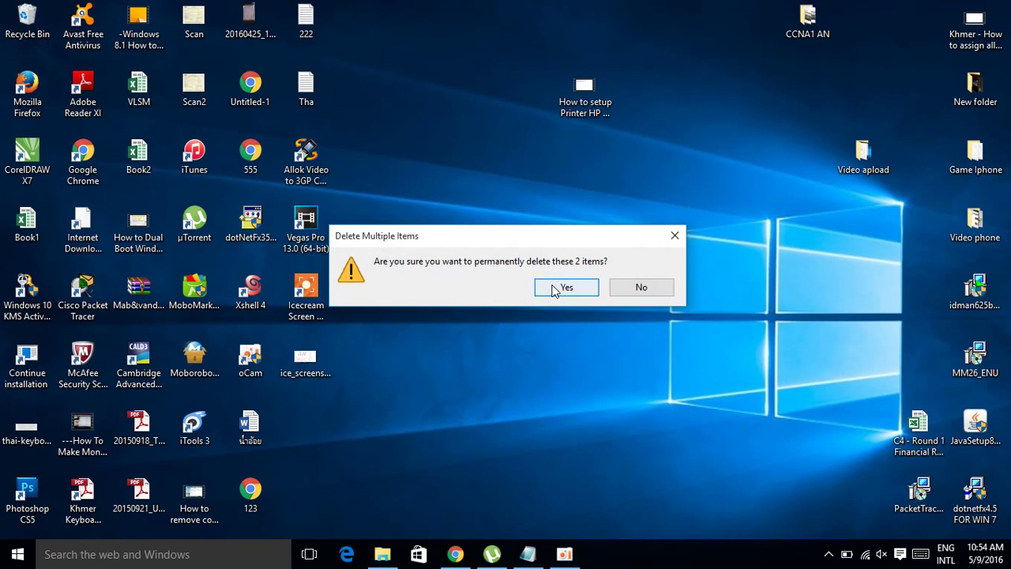
click(565, 287)
Switch to Notepad, add the closing line "ok thank you bye" to the note, and minimize it.
click(529, 554)
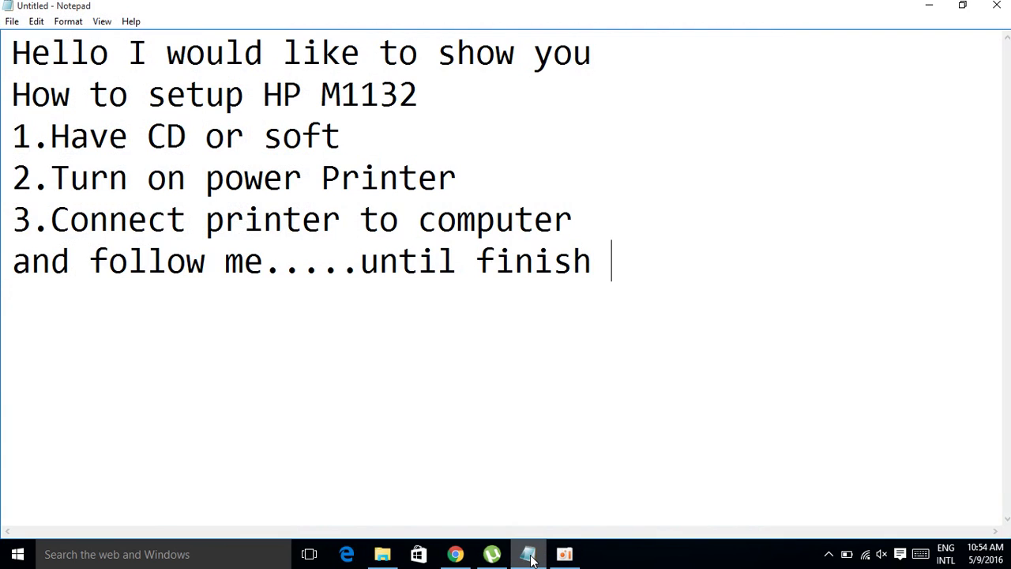
text(ok than)
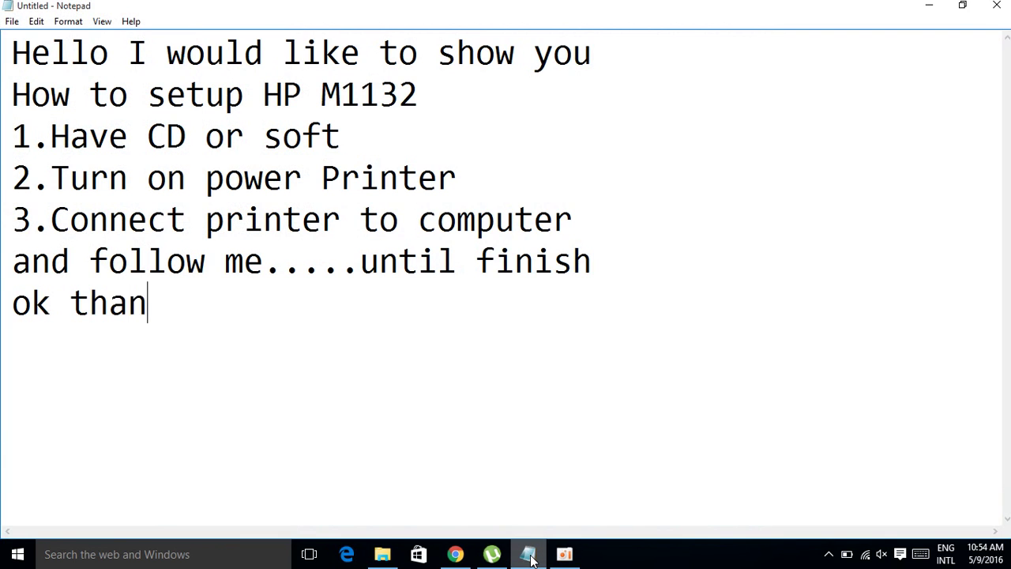
text(k you)
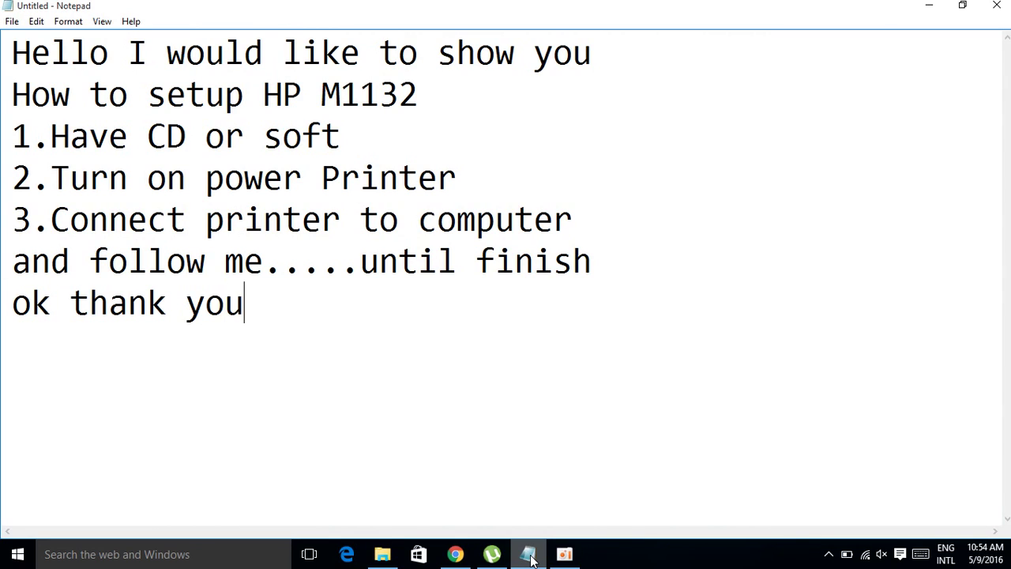
text( bye)
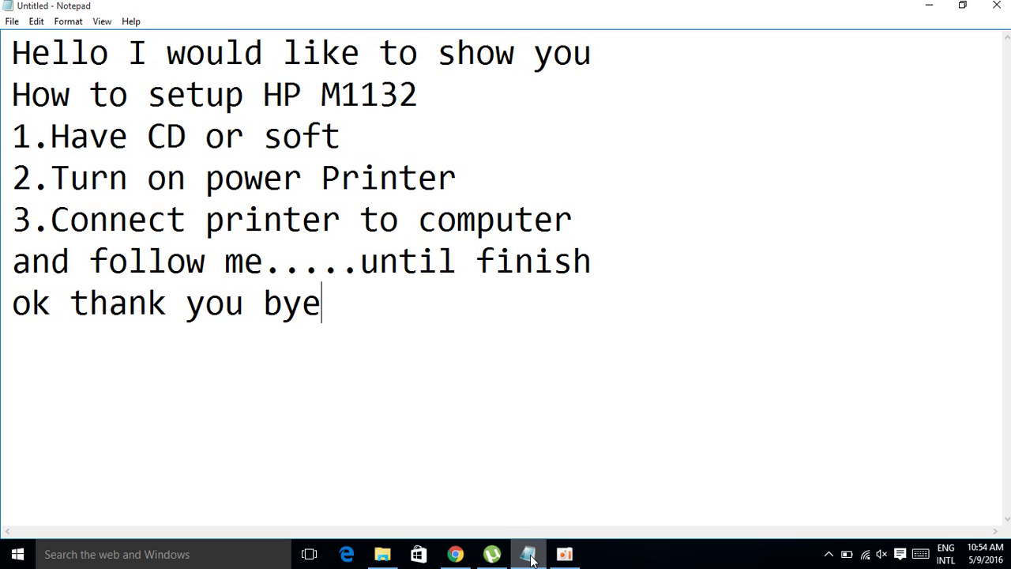
click(927, 10)
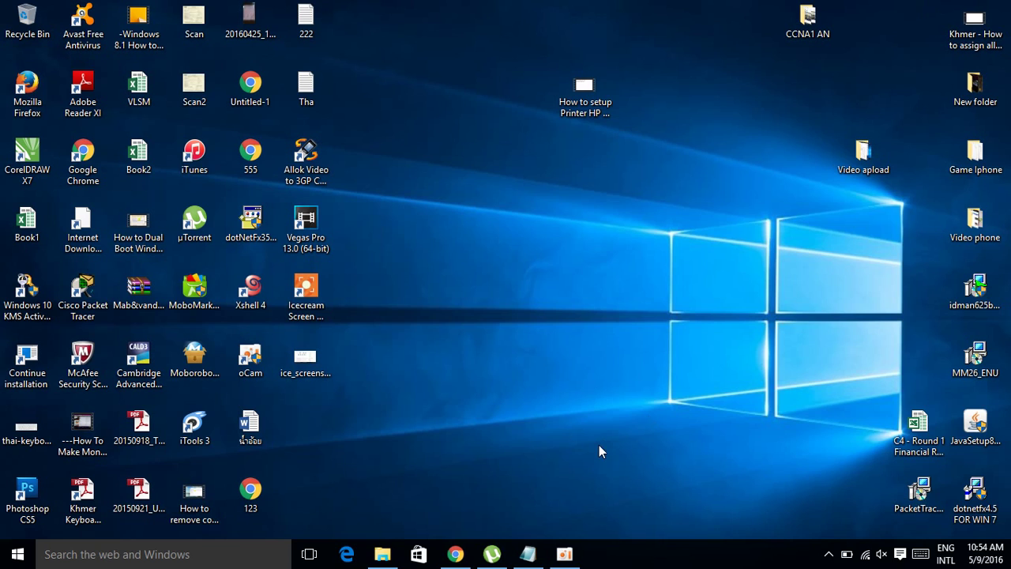
click(564, 554)
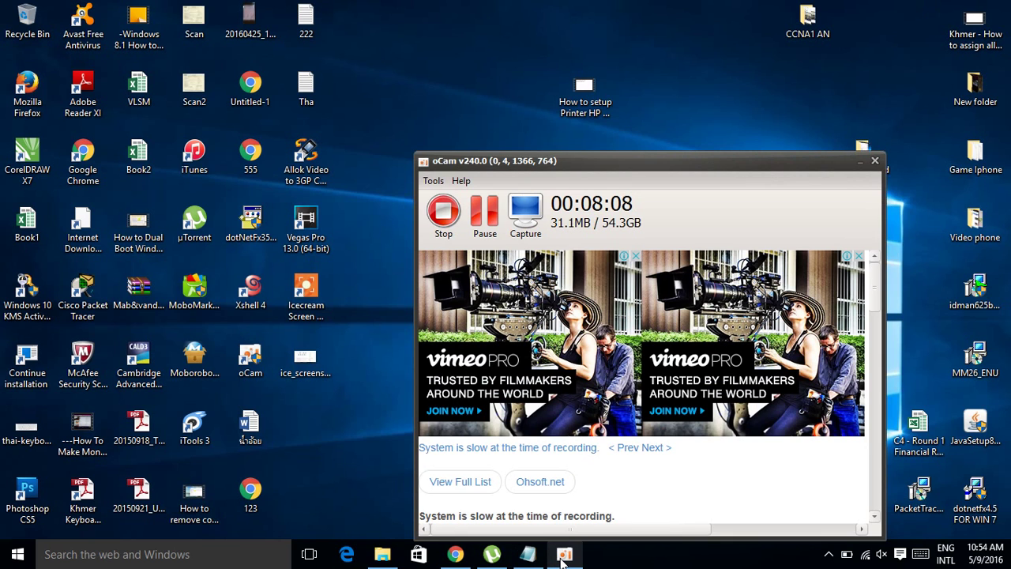